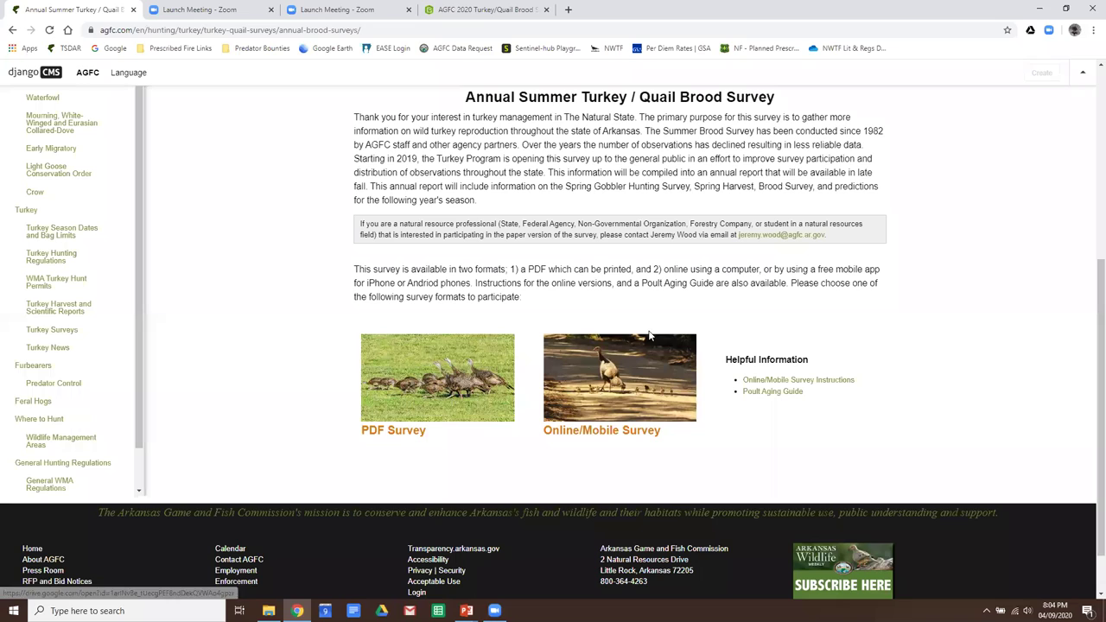
Open the Online/Mobile Survey from the brood survey page and choose to fill it in within the browser.
left_click(586, 385)
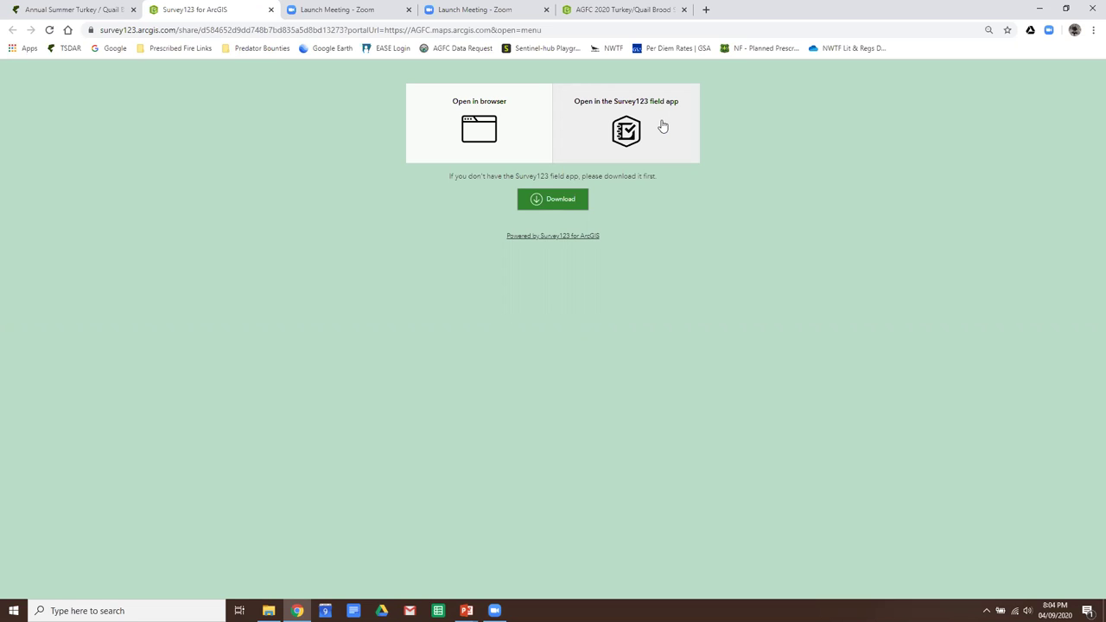
left_click(485, 118)
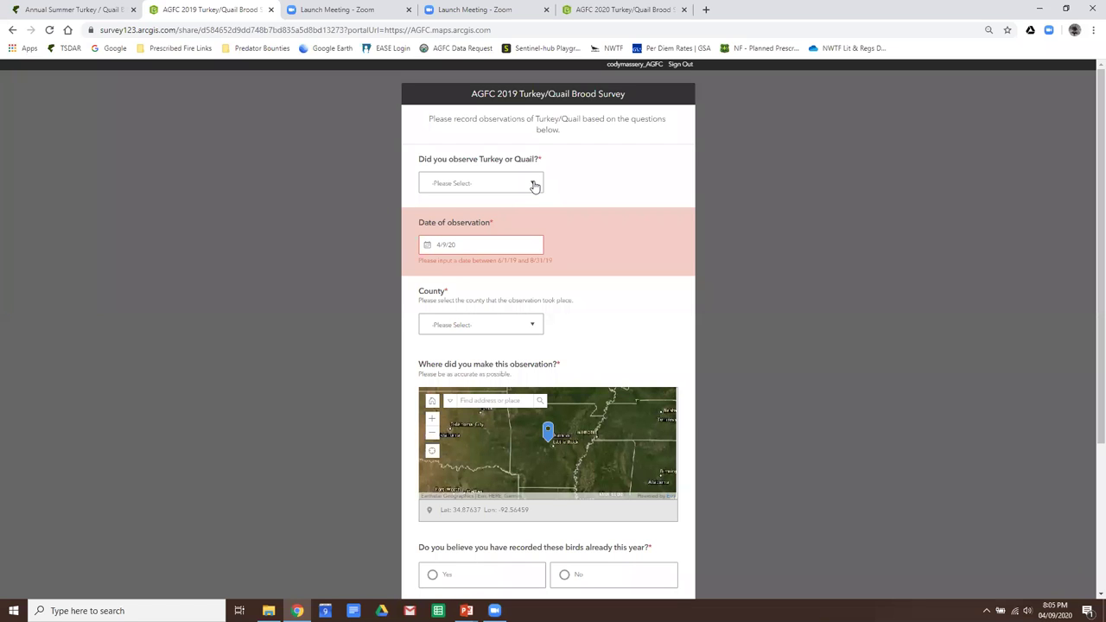
Choose Turkey as the observed bird and Benton as the county of the observation.
left_click(534, 186)
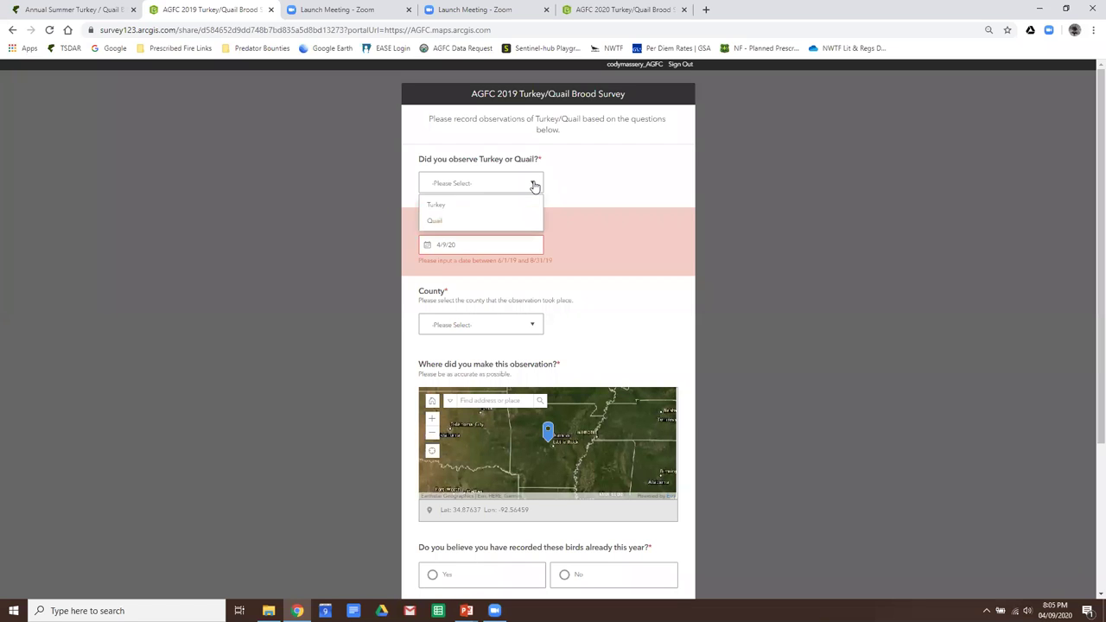
left_click(486, 209)
scroll(575, 207, "down", 2)
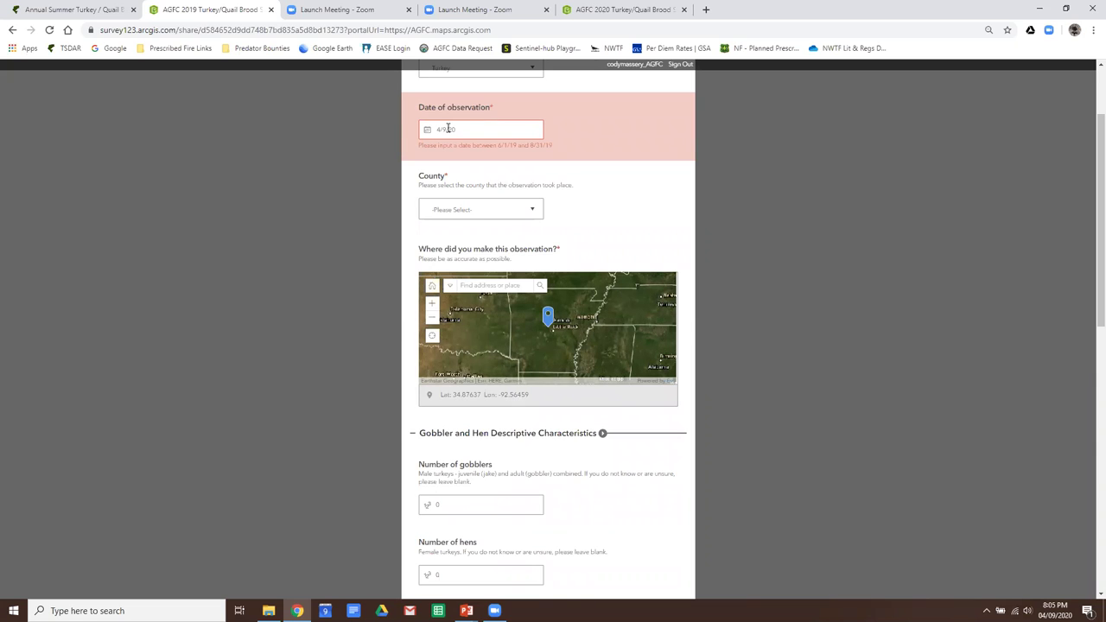
left_click(532, 212)
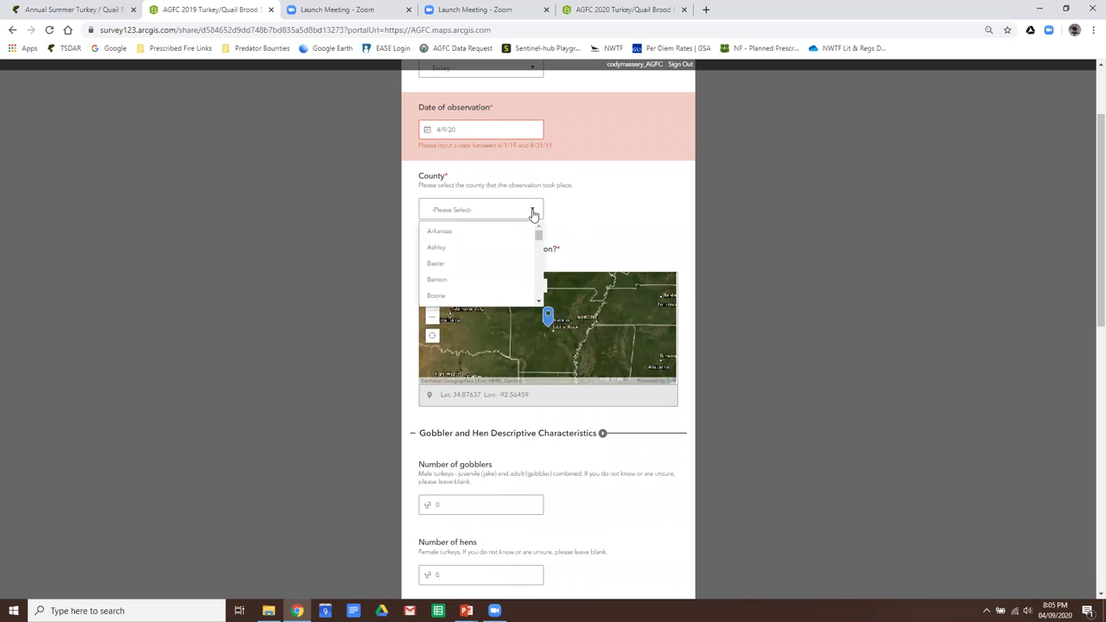
left_click(479, 281)
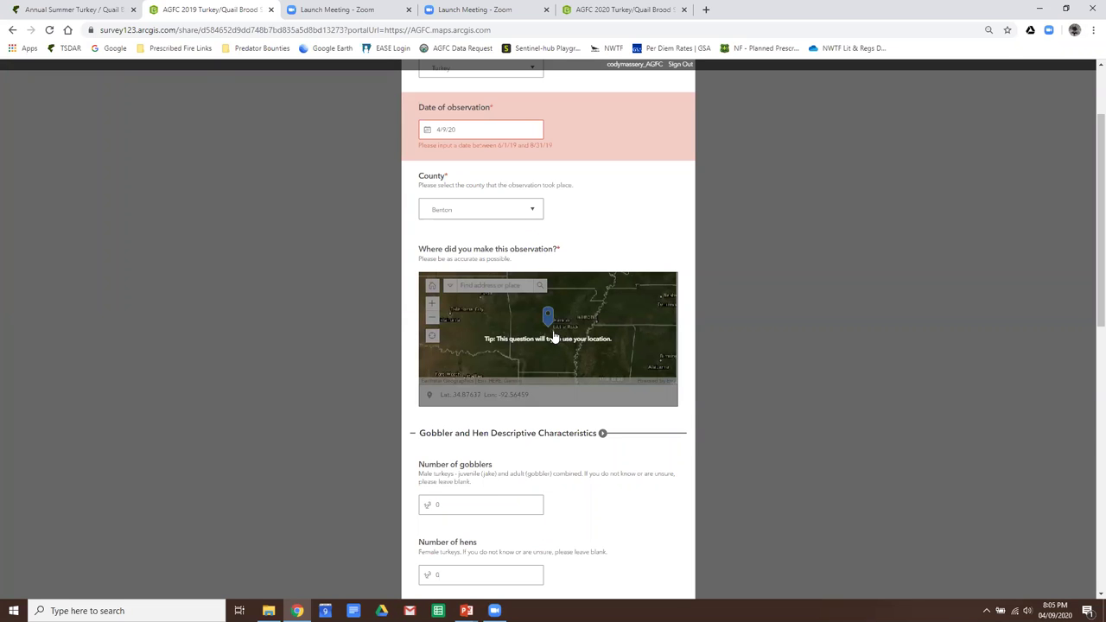
Activate the observation location map so that it uses the current location.
scroll(548, 329, "up", 2)
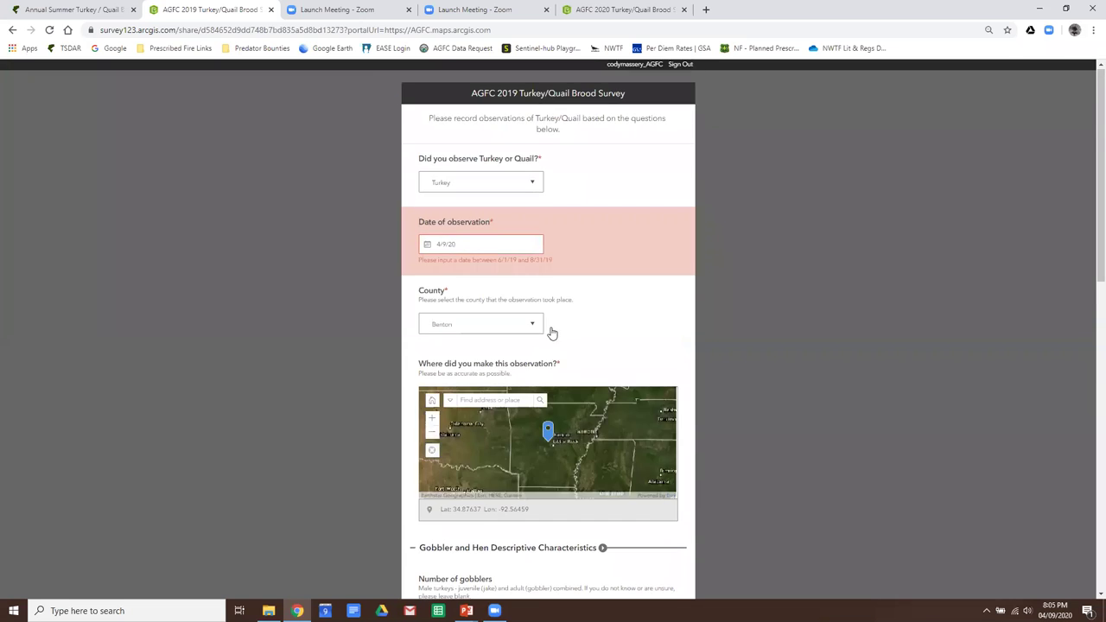
scroll(553, 329, "down", 3)
left_click(583, 277)
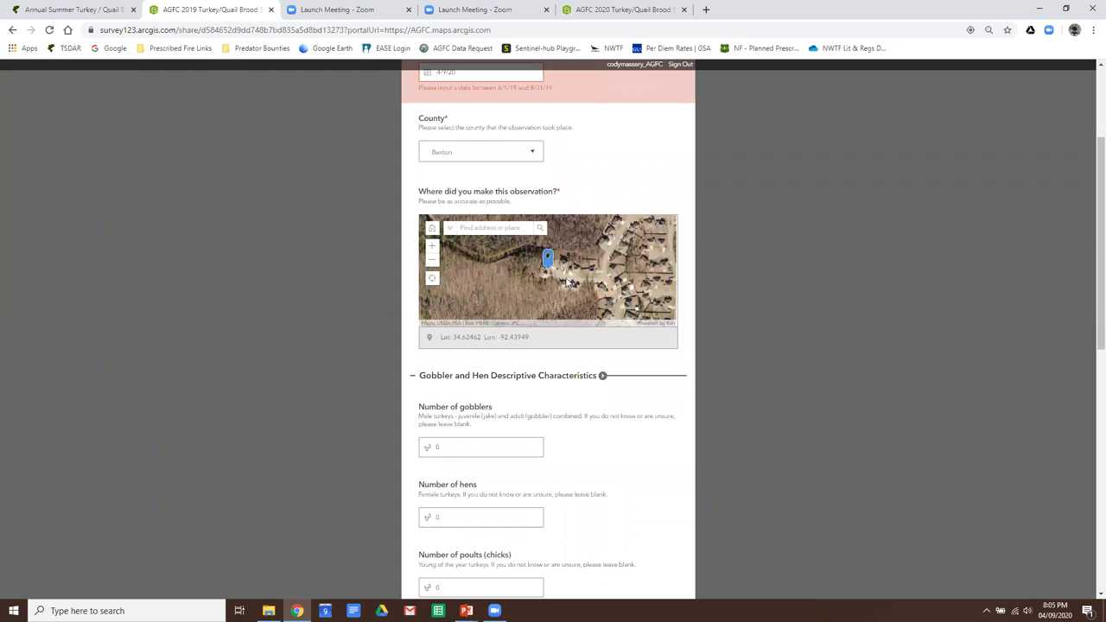
scroll(541, 259, "down", 3)
scroll(529, 207, "up", 3)
scroll(527, 191, "up", 1)
Move the observation pin to Benton County in northwest Arkansas, at about latitude 36.354 and longitude -94.402.
left_click(432, 320)
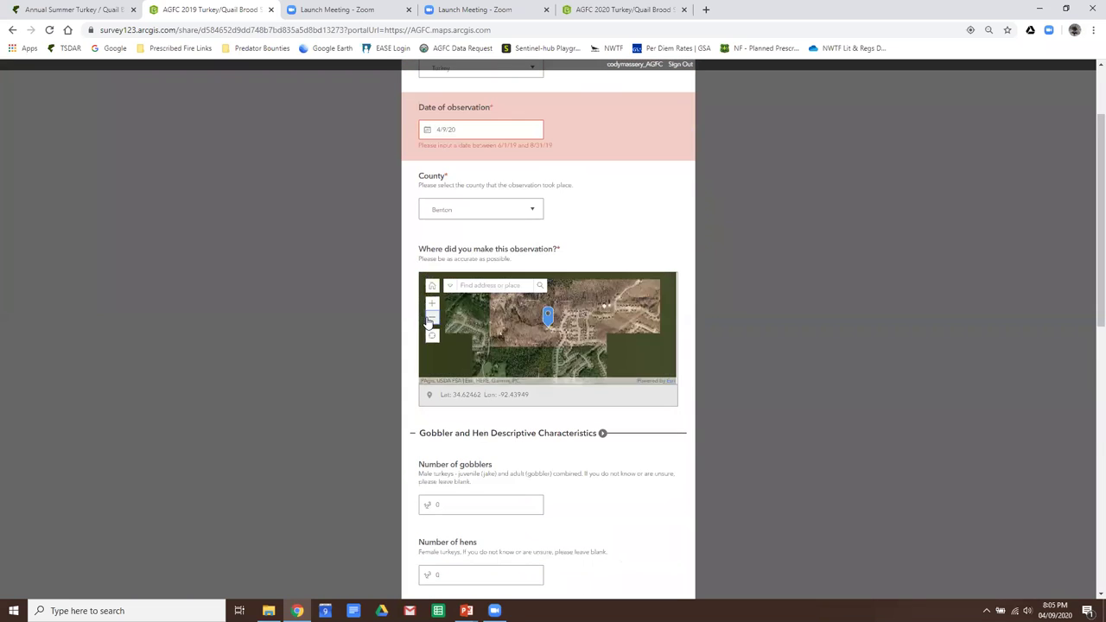
left_click(432, 318)
left_click(432, 318)
left_click(432, 319)
scroll(484, 318, "up", 3)
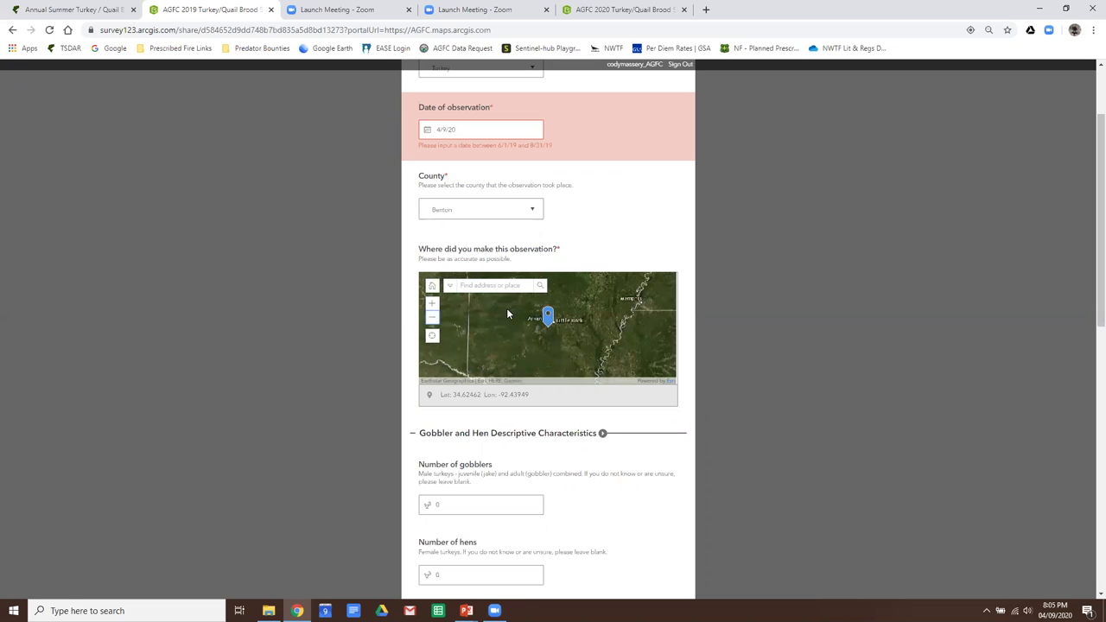
scroll(508, 314, "up", 2)
left_click_drag(513, 324, 582, 390)
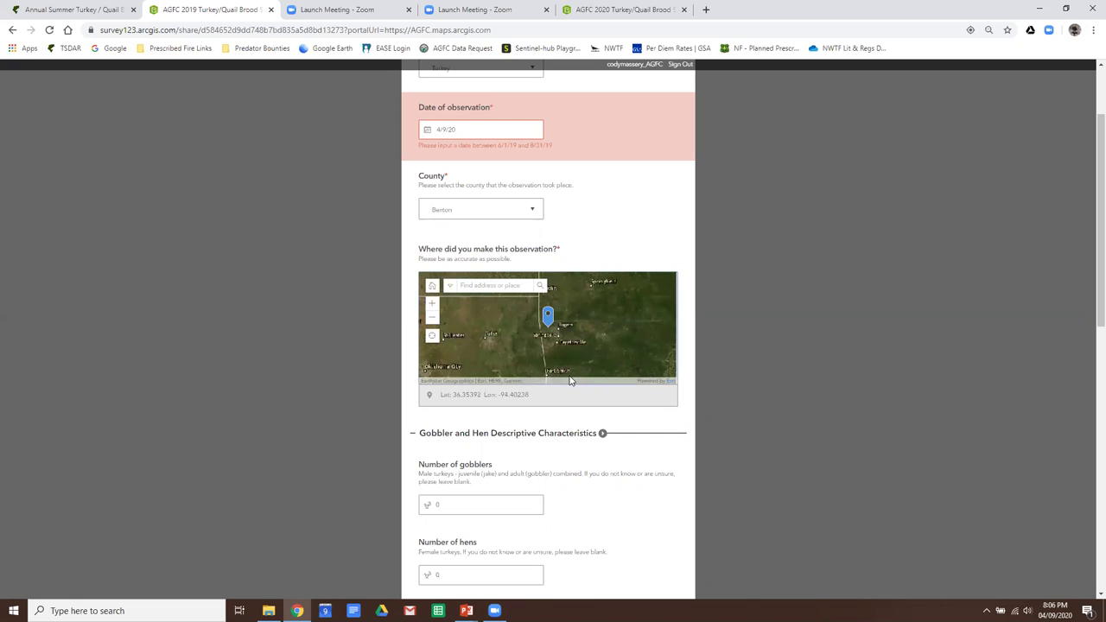
scroll(547, 331, "up", 2)
scroll(549, 335, "down", 1)
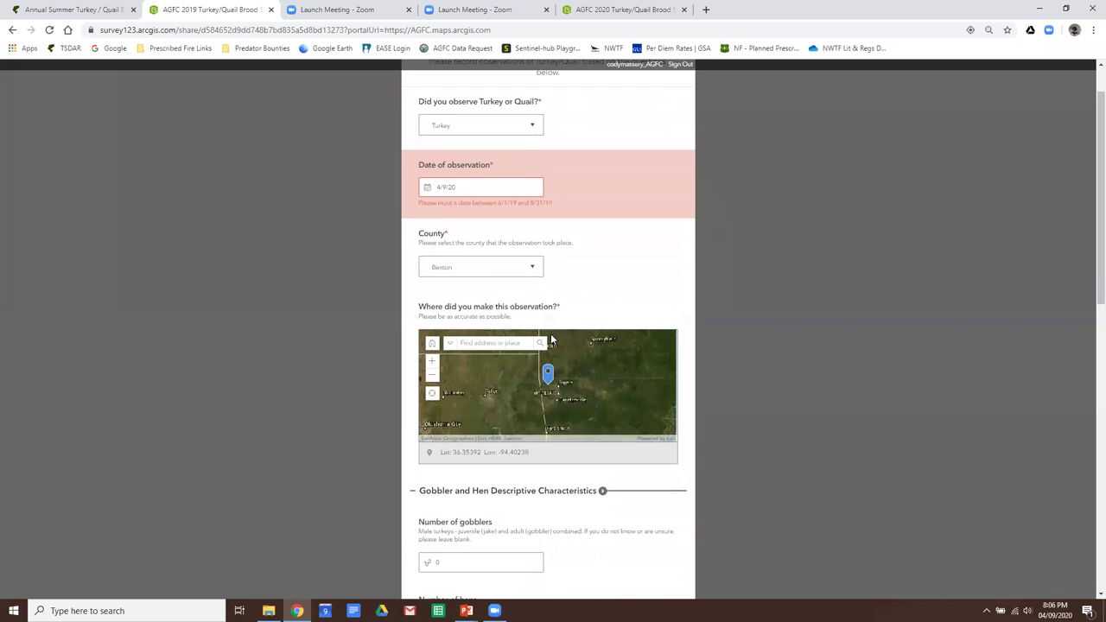
left_click(433, 361)
scroll(567, 383, "up", 2)
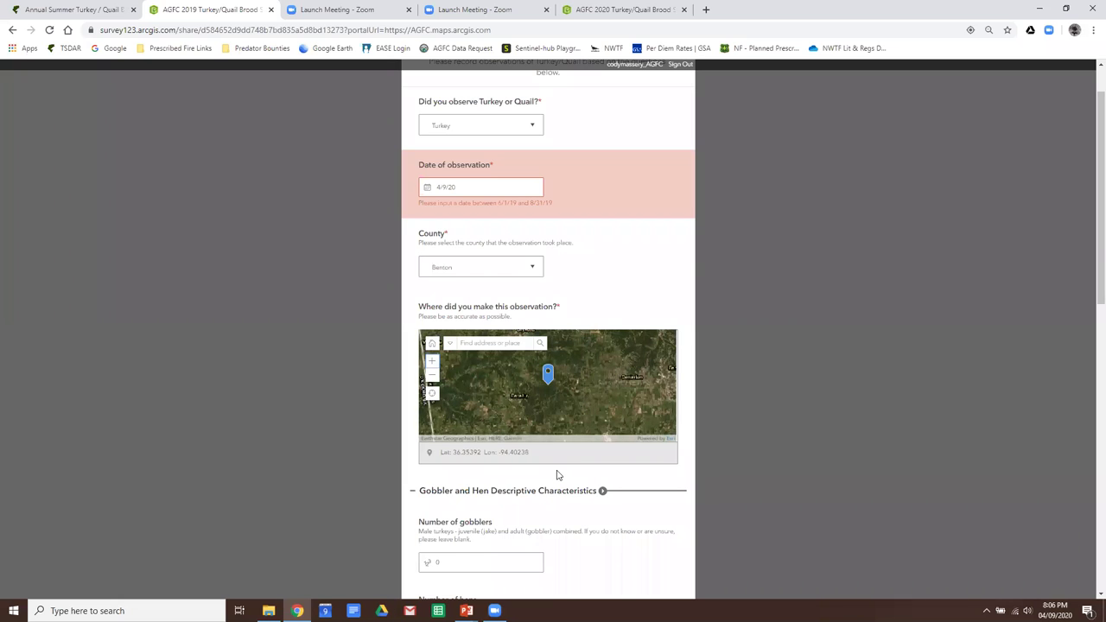
Expand the Gobbler and Hen Descriptive Characteristics section, read both illustrated descriptions, and collapse it again.
scroll(557, 475, "down", 1)
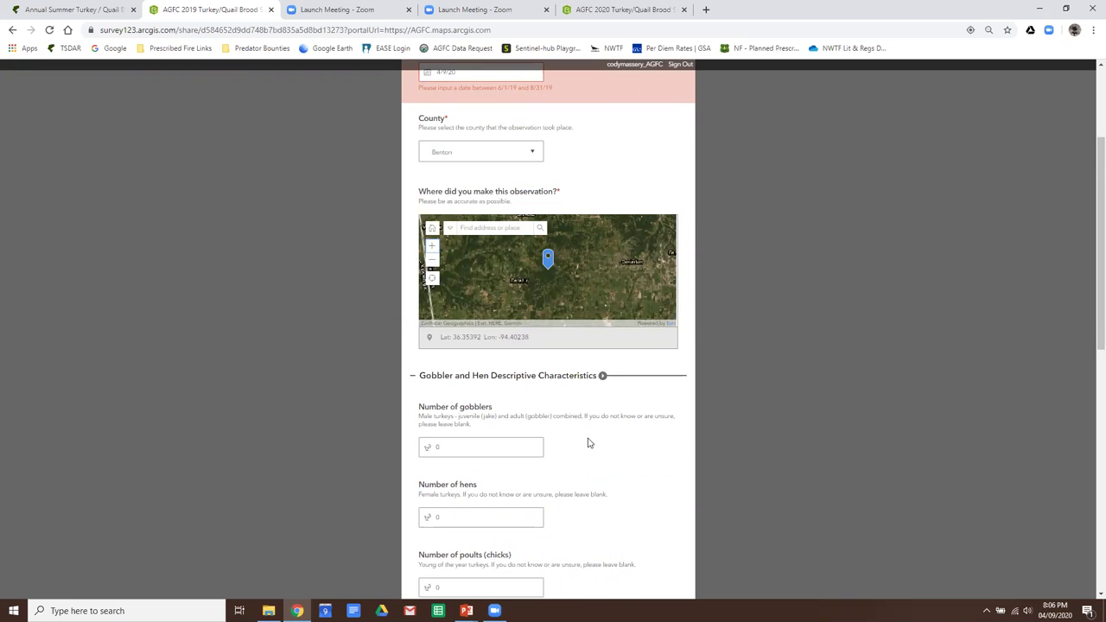
scroll(588, 443, "down", 1)
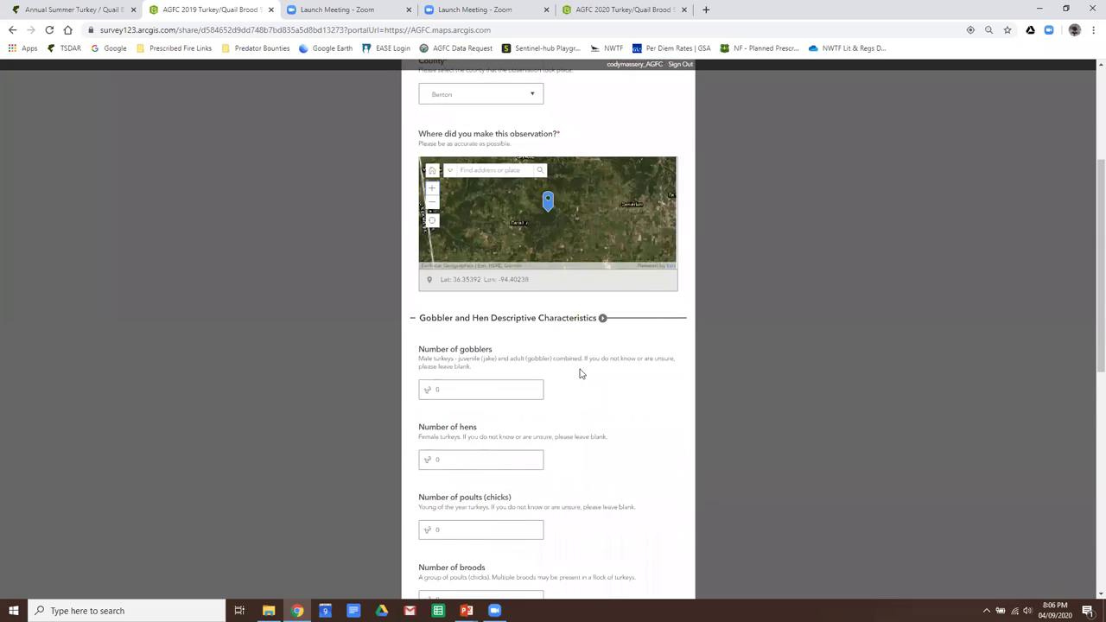
scroll(580, 371, "down", 1)
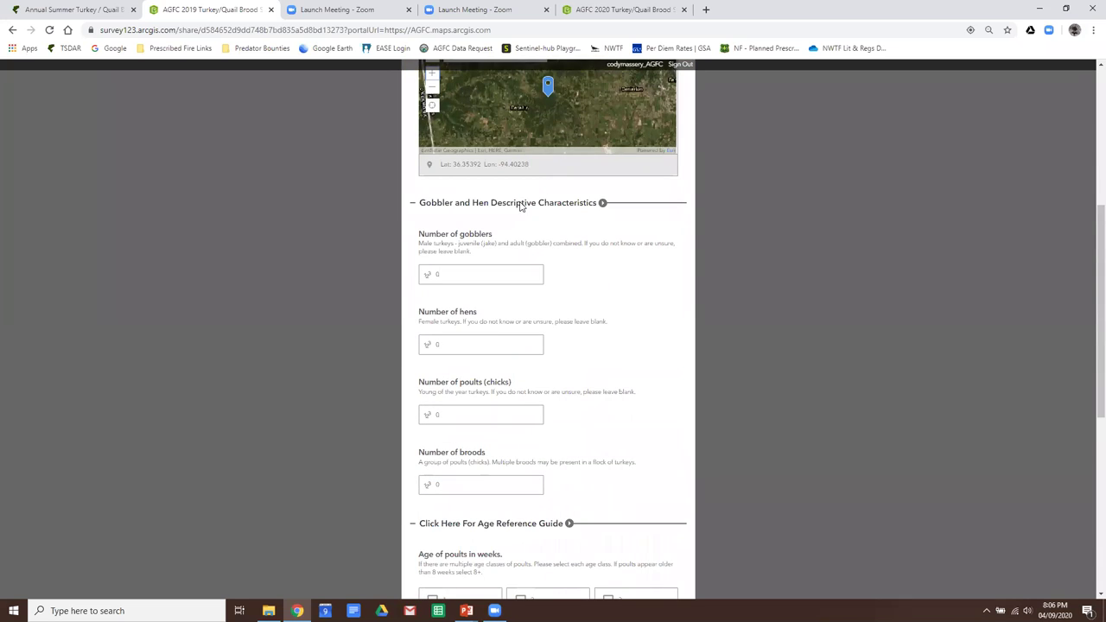
left_click(602, 204)
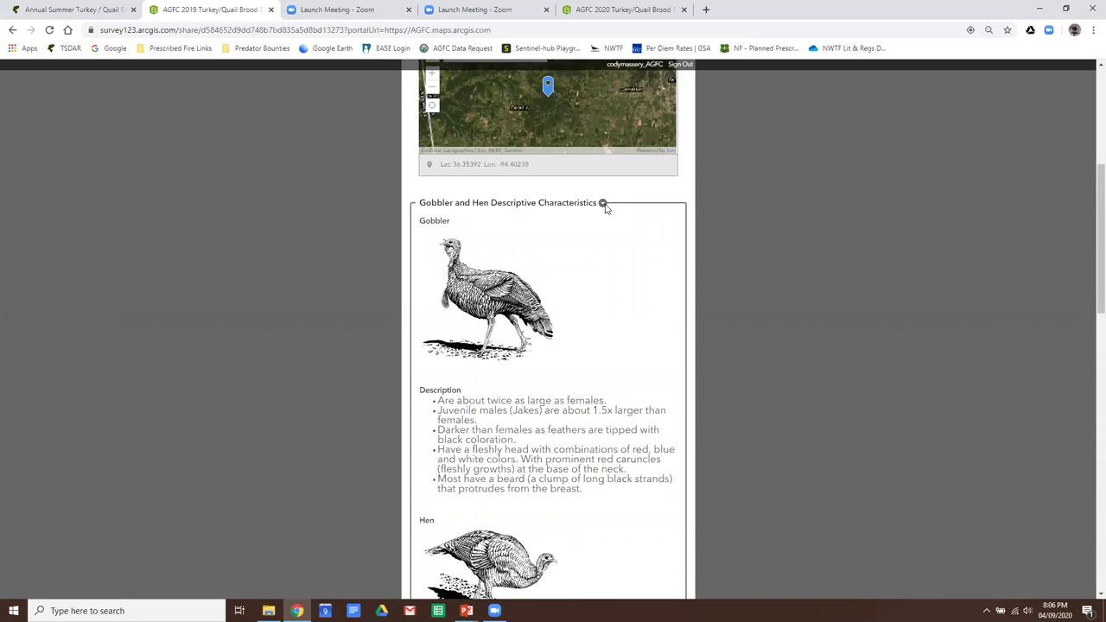
scroll(625, 220, "down", 1)
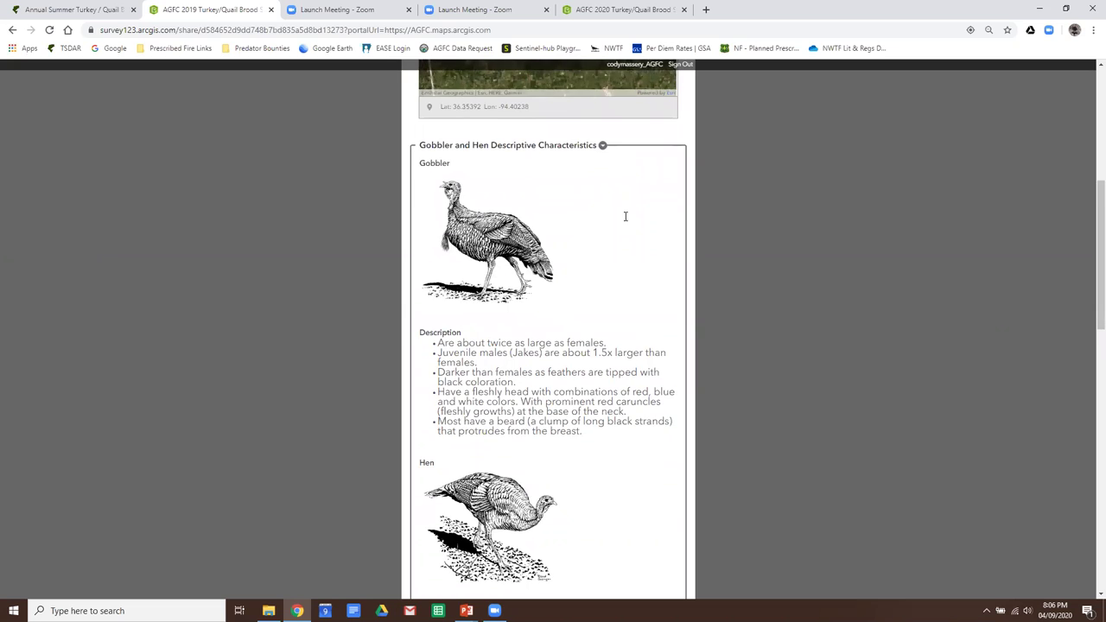
scroll(626, 216, "down", 1)
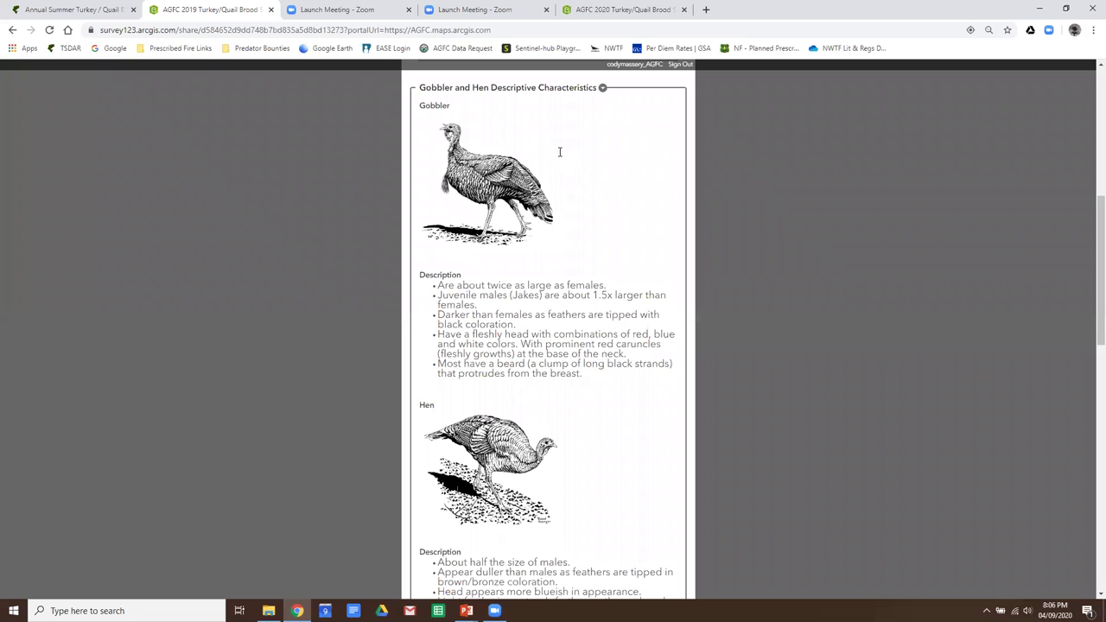
scroll(509, 264, "down", 1)
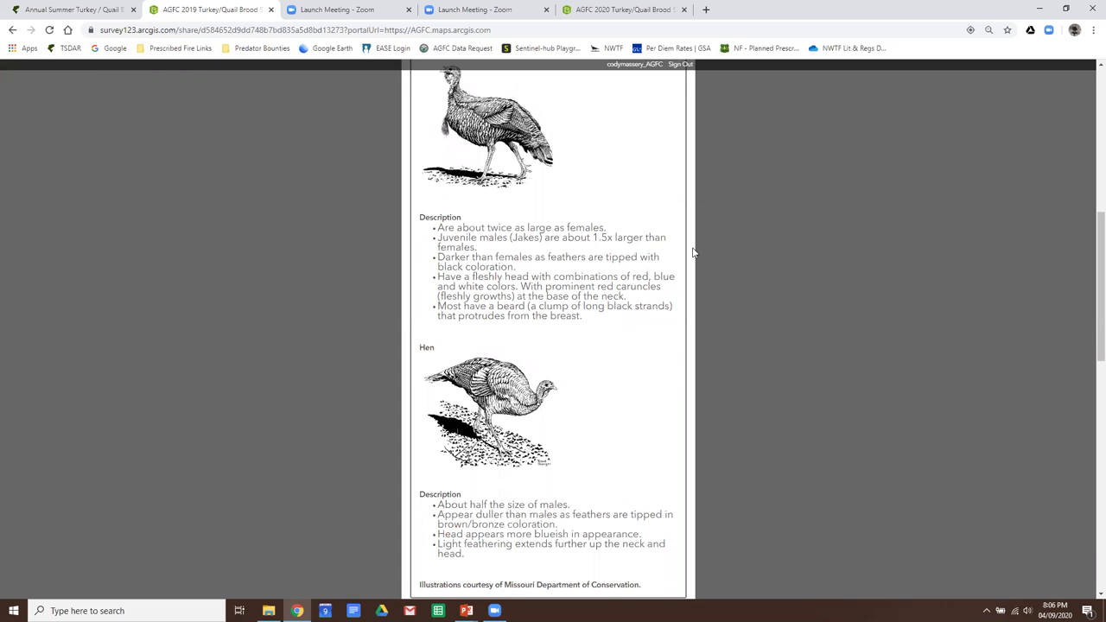
scroll(691, 249, "up", 1)
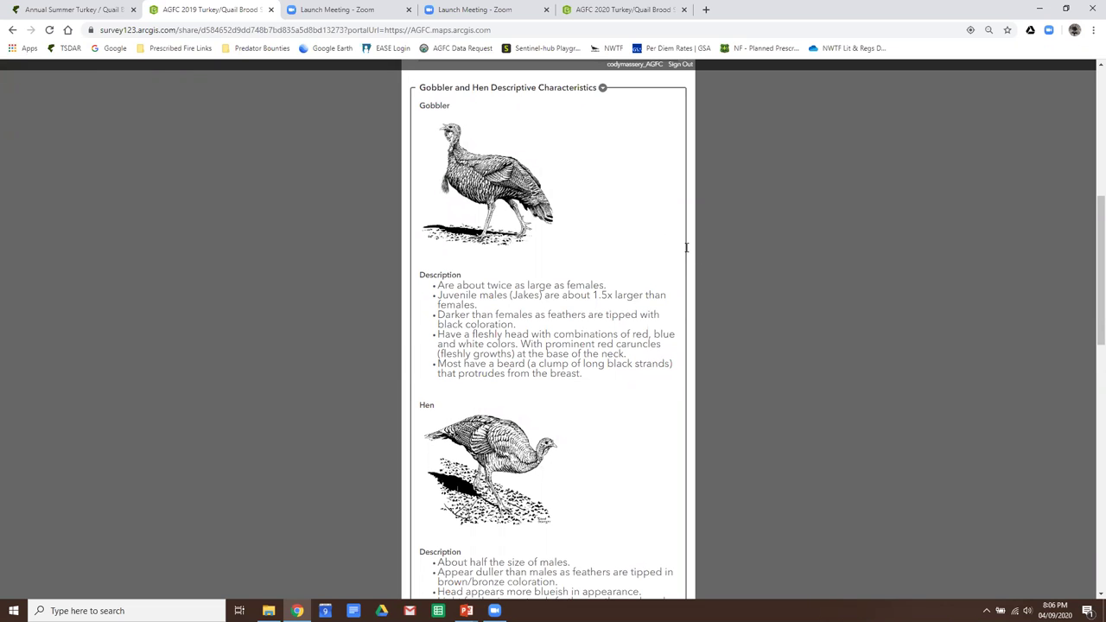
left_click(602, 87)
Fill in the bird counts with 3 gobblers, 1 hen, 8 poults and 1 brood.
scroll(643, 128, "down", 1)
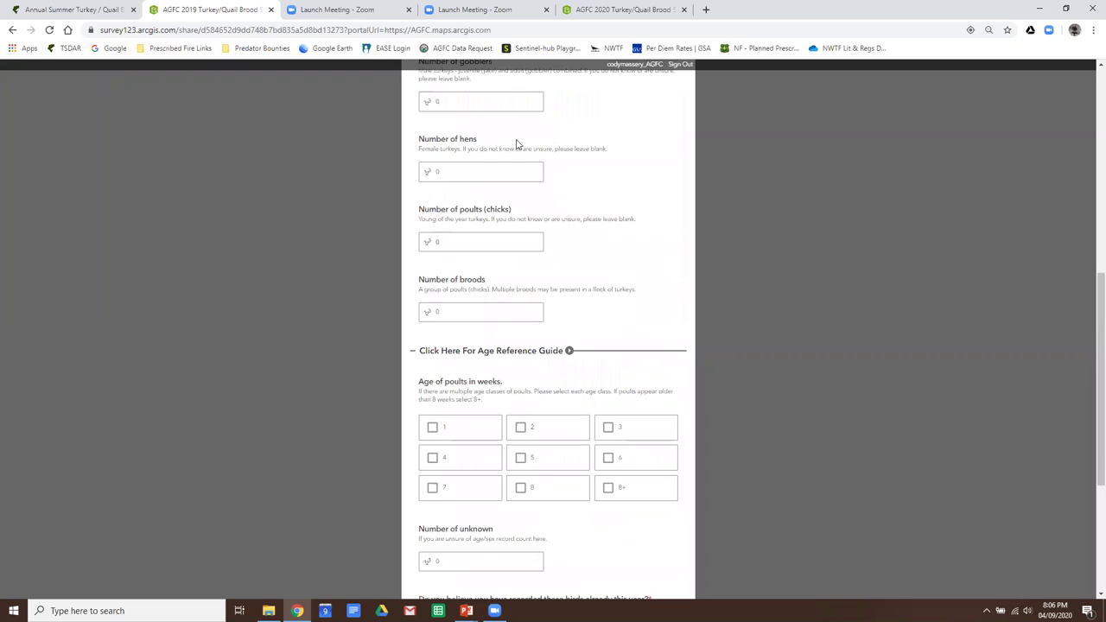
scroll(519, 143, "up", 1)
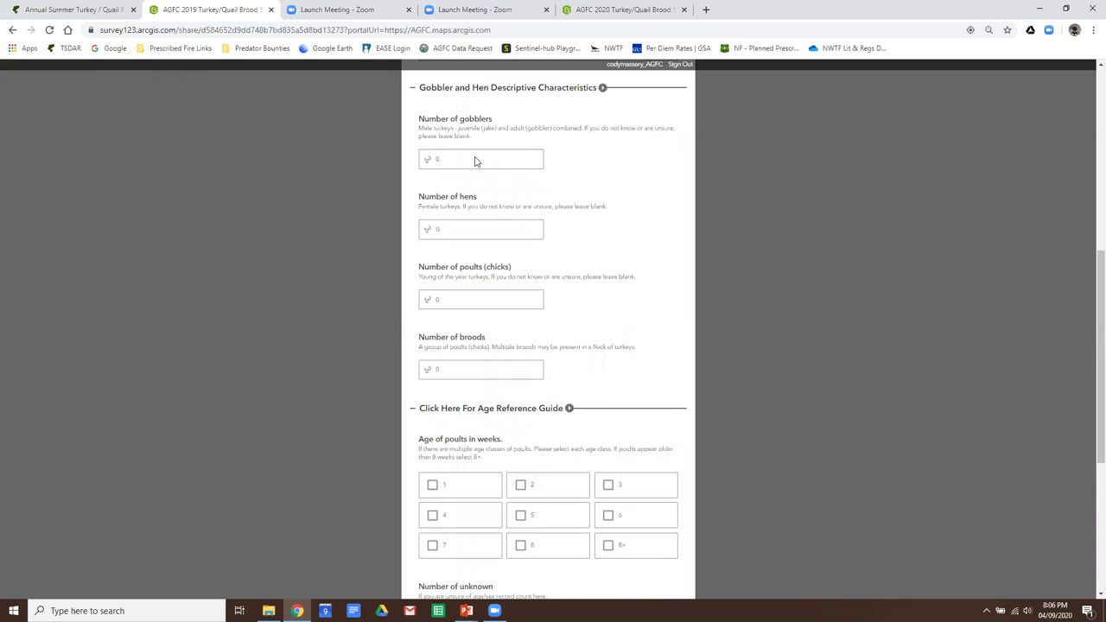
left_click(420, 166)
type("3")
left_click(421, 229)
type("3")
left_click(429, 302)
type("8")
left_click(432, 231)
type("1")
scroll(569, 243, "down", 1)
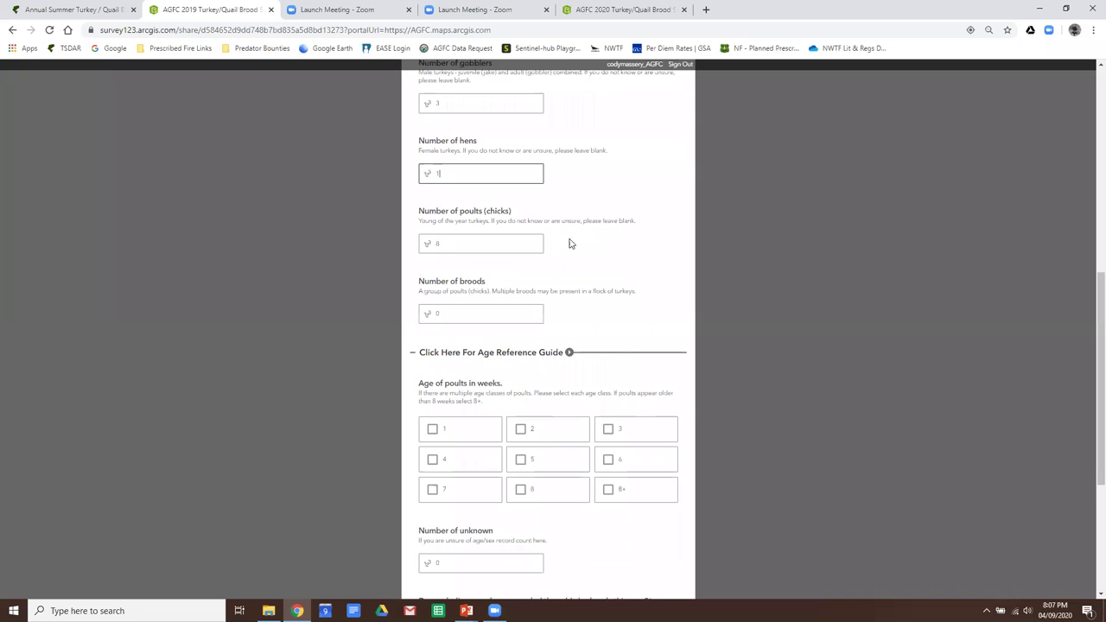
left_click(463, 313)
type("1")
Consult the poult age reference guide, collapse it, and mark the poults' age as 2 weeks.
scroll(533, 302, "down", 2)
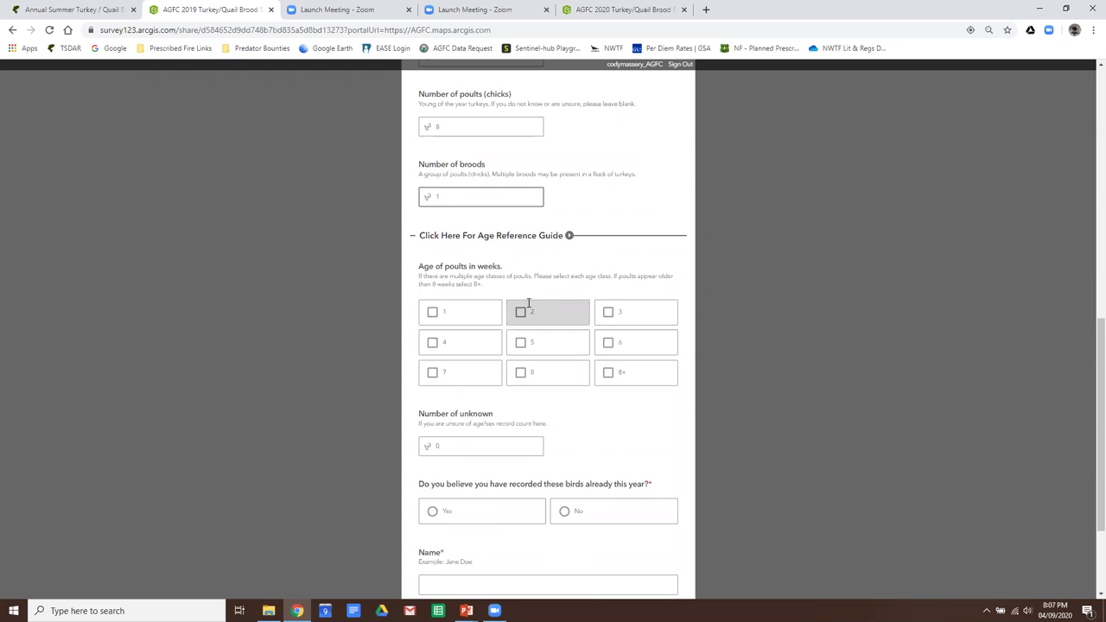
left_click(570, 237)
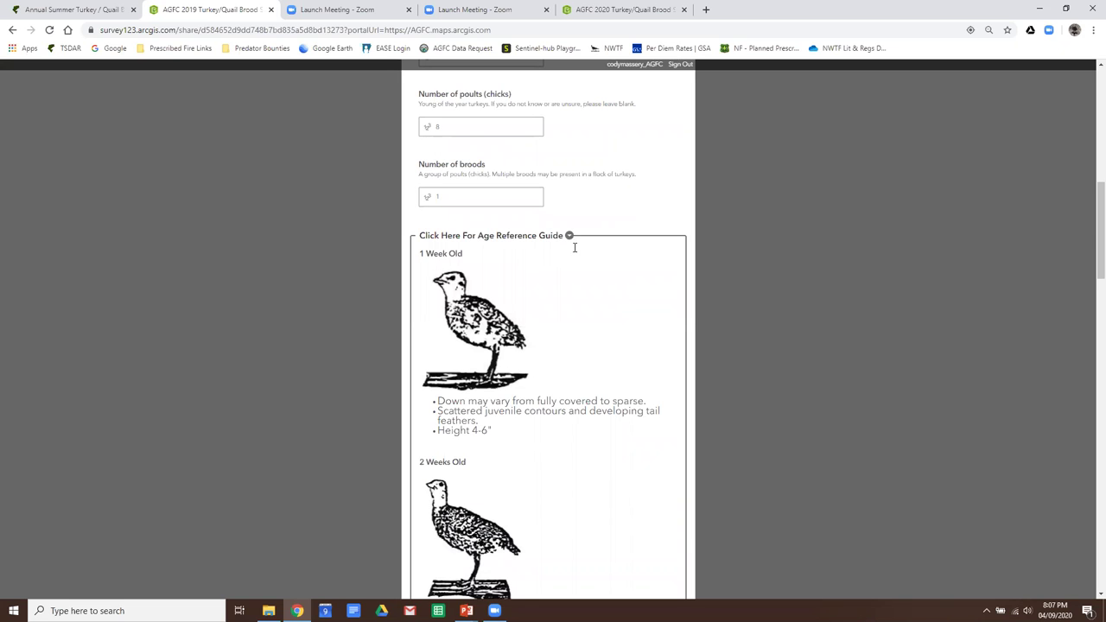
scroll(575, 248, "down", 15)
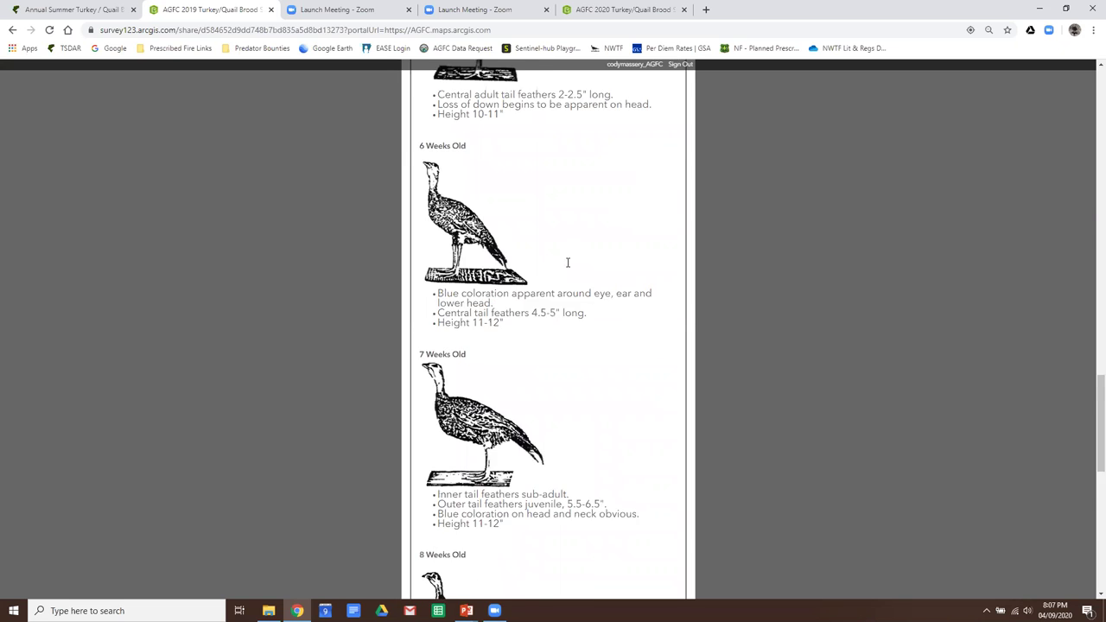
scroll(568, 263, "down", 2)
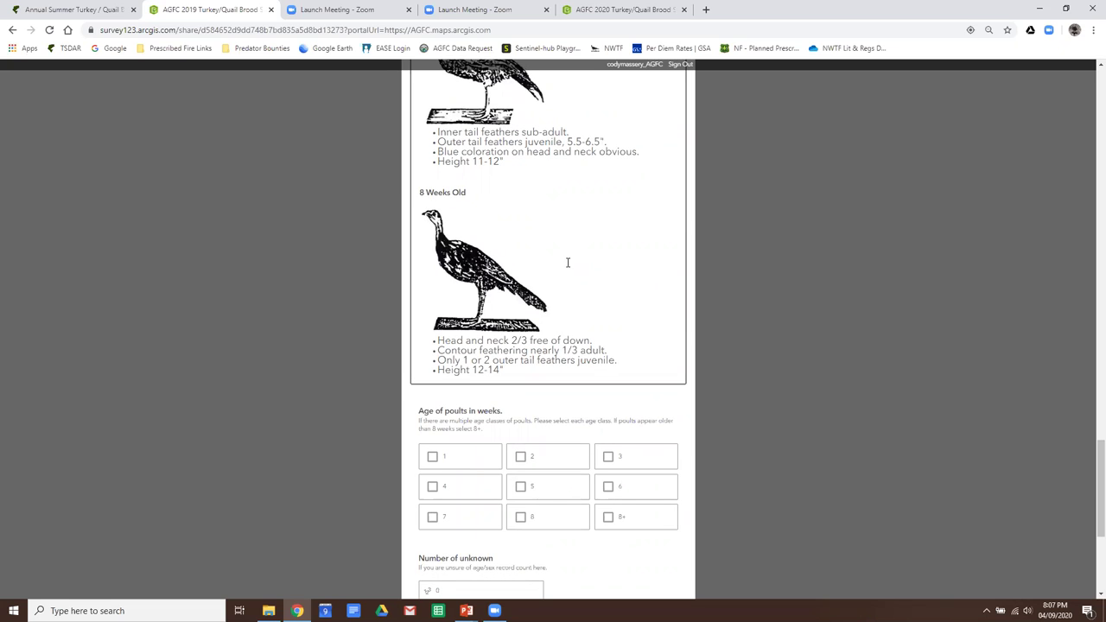
scroll(567, 262, "up", 15)
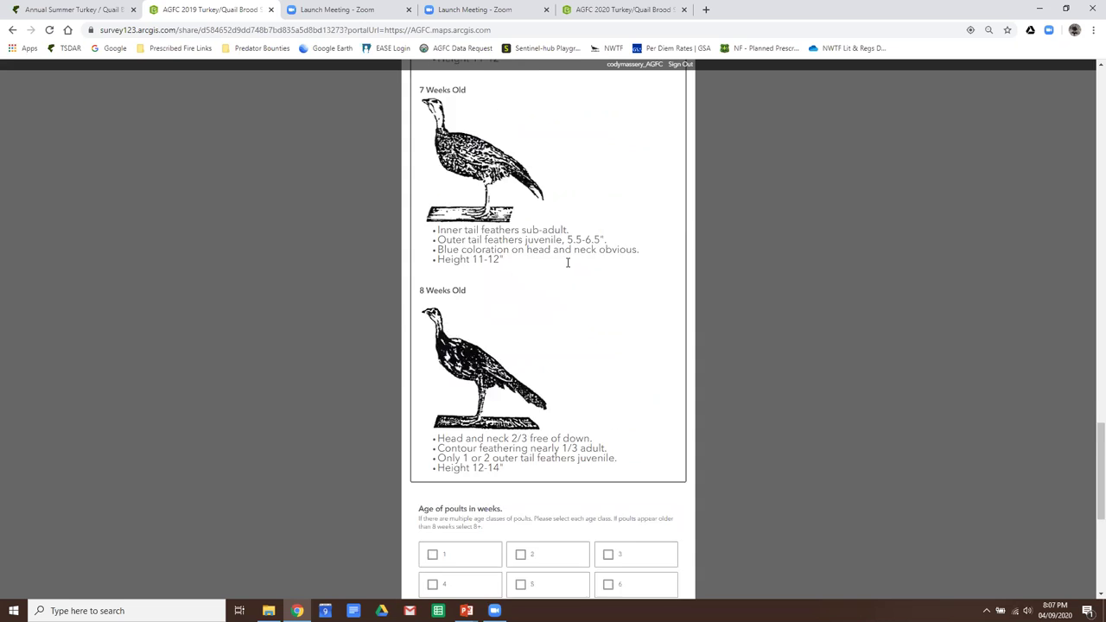
scroll(568, 263, "up", 2)
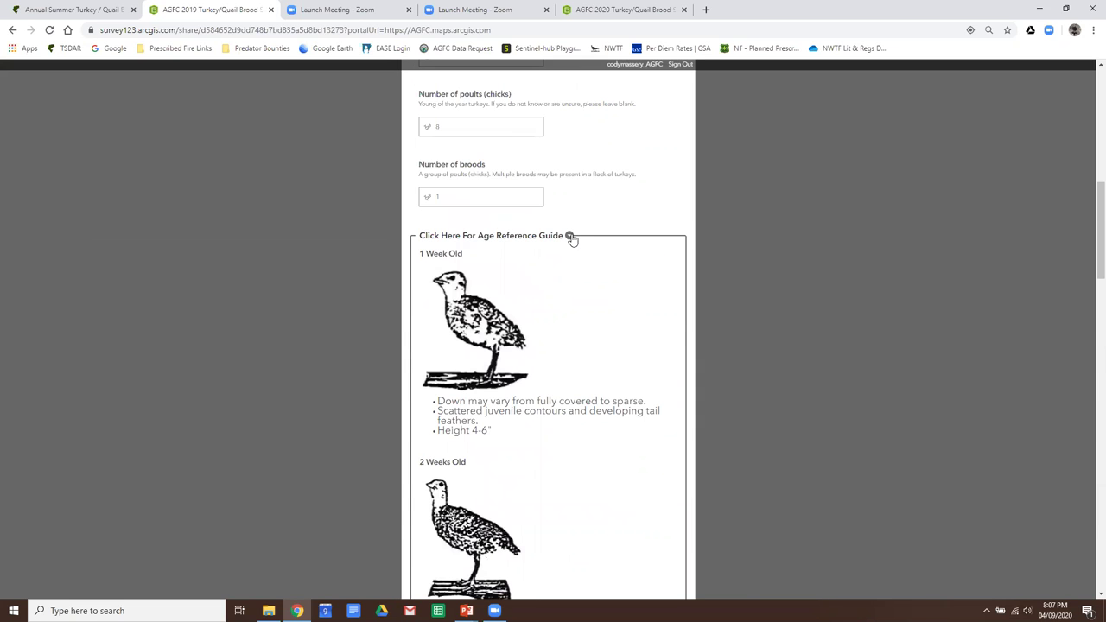
left_click(569, 236)
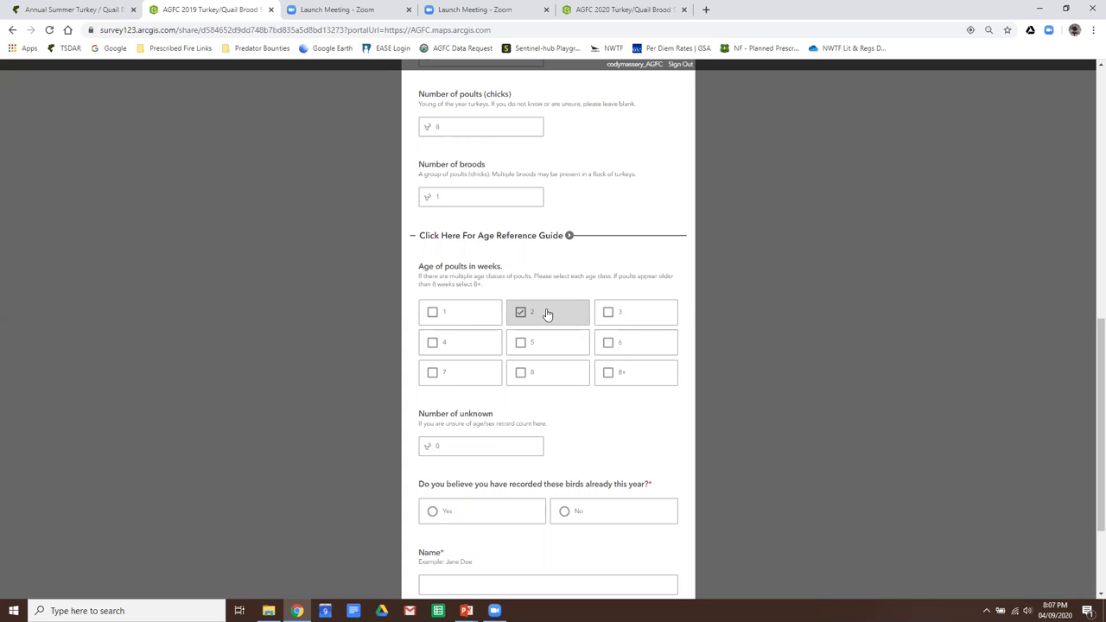
Set the respondent's affiliation to Public.
scroll(547, 313, "down", 3)
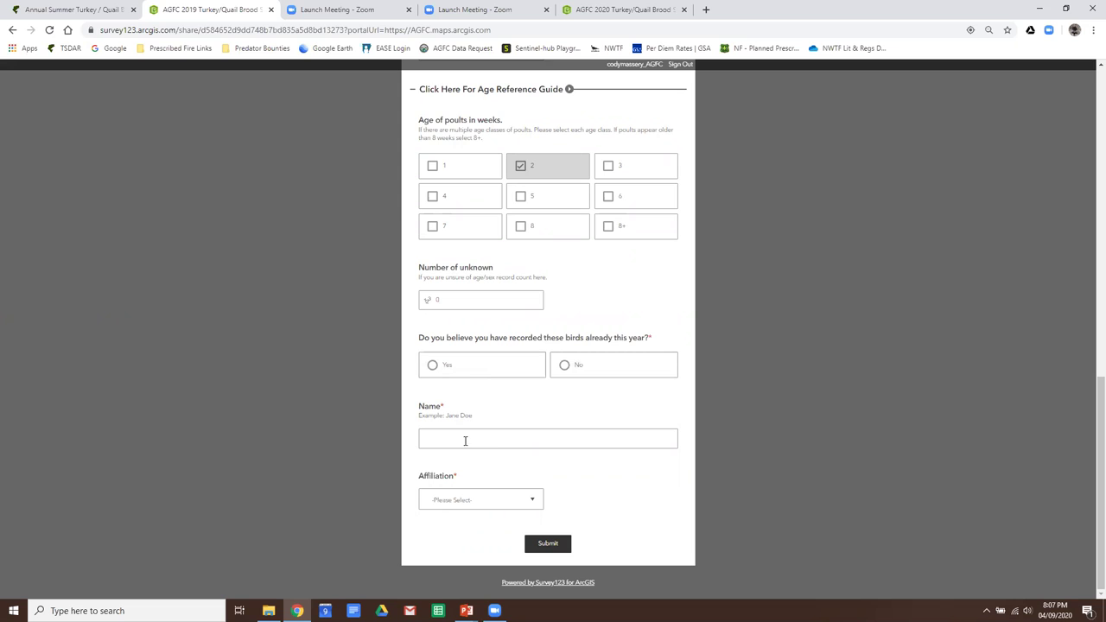
left_click(529, 504)
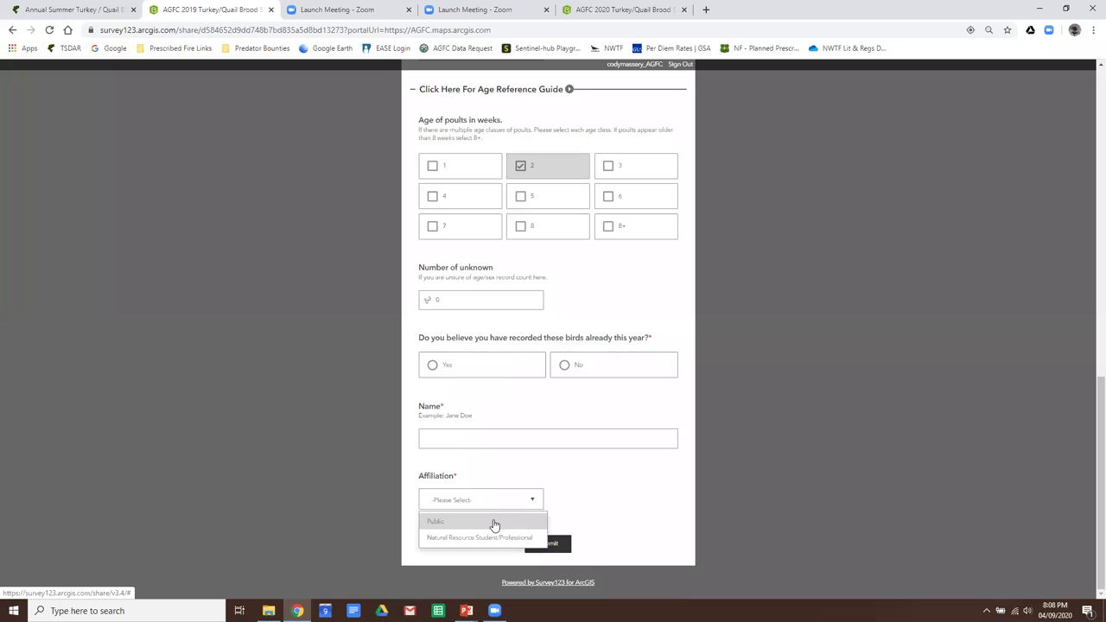
left_click(495, 523)
Examine the email address and conservation organization questions down to the end of the form, and switch to PowerPoint.
scroll(540, 510, "down", 3)
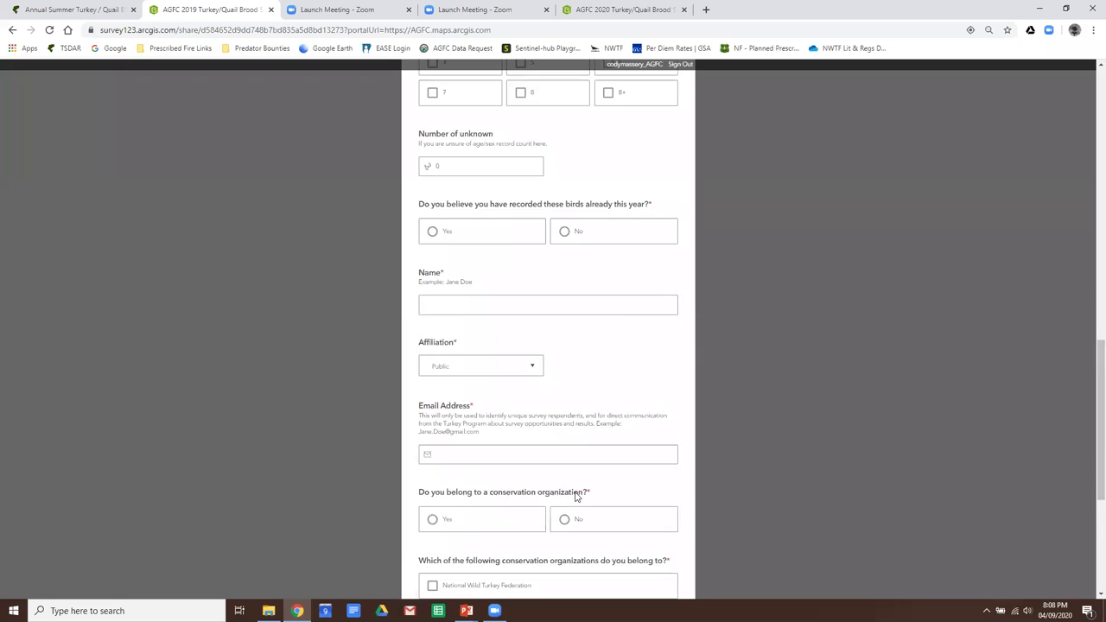
scroll(561, 428, "down", 2)
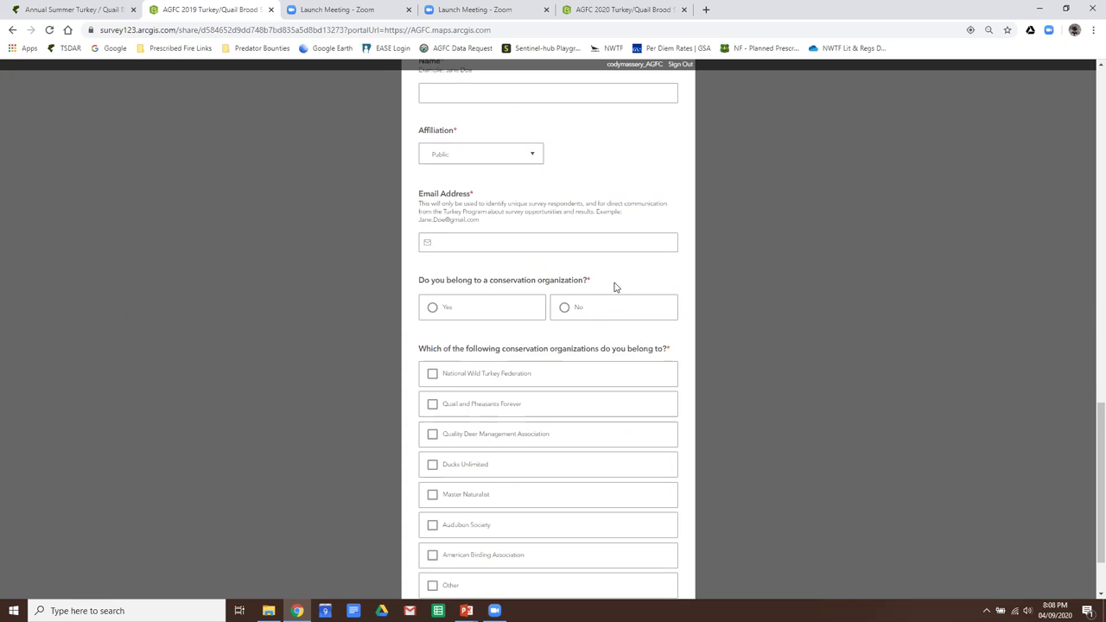
scroll(615, 288, "down", 1)
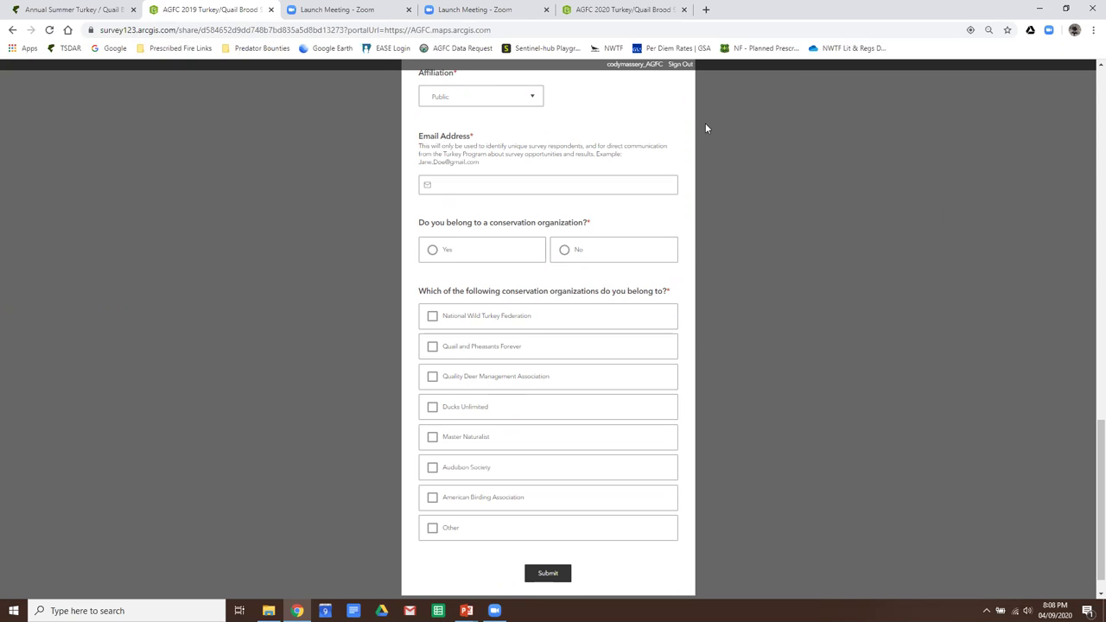
key("alt+Tab")
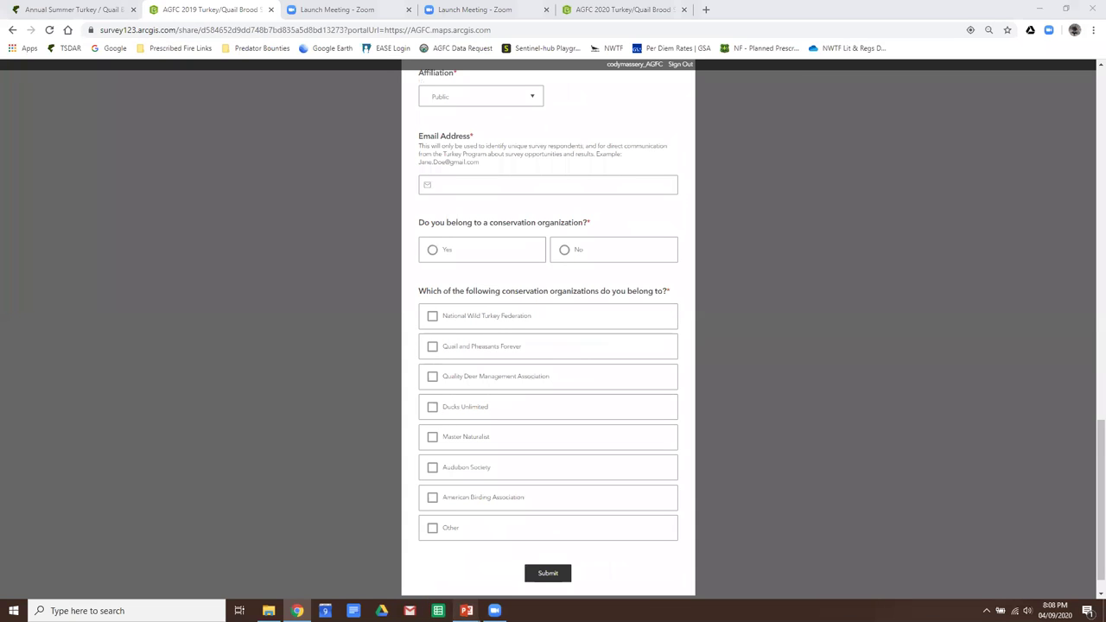